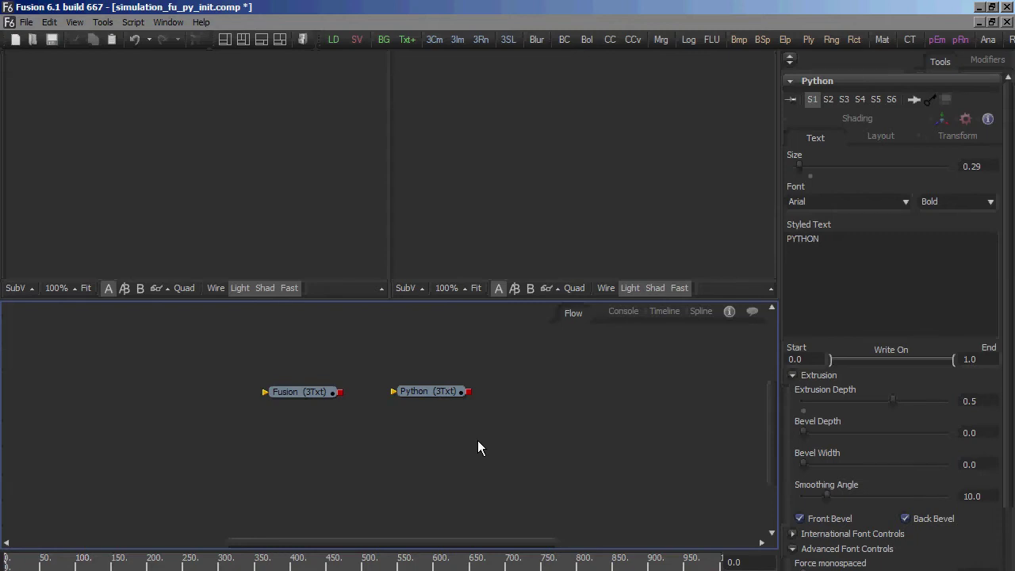
# Step: Load the Fusion 3Txt node into the left viewer and the Python 3Txt node into the right viewer
pyautogui.moveTo(321, 395); pyautogui.dragTo(245, 270)
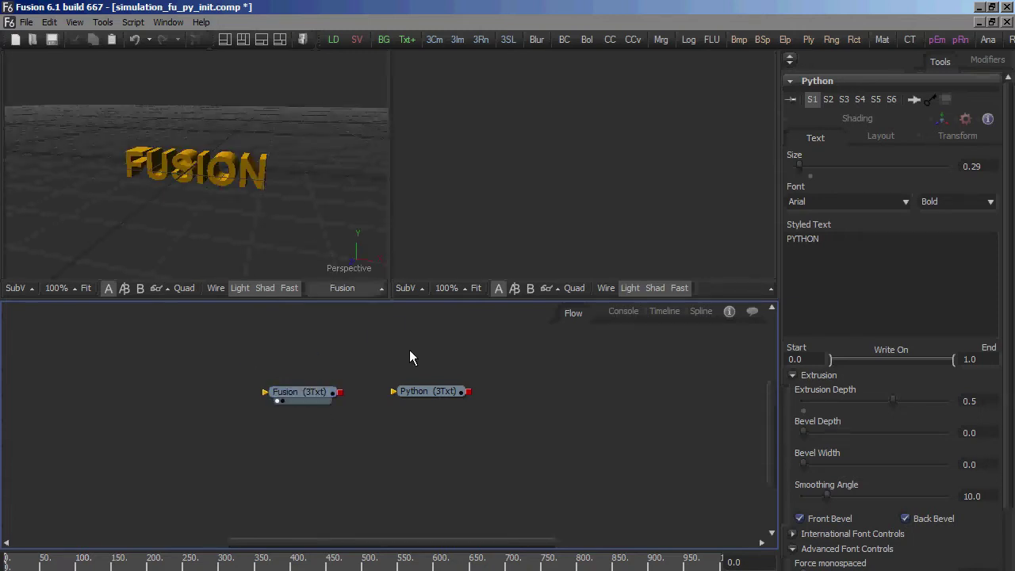
pyautogui.moveTo(427, 392); pyautogui.dragTo(553, 226)
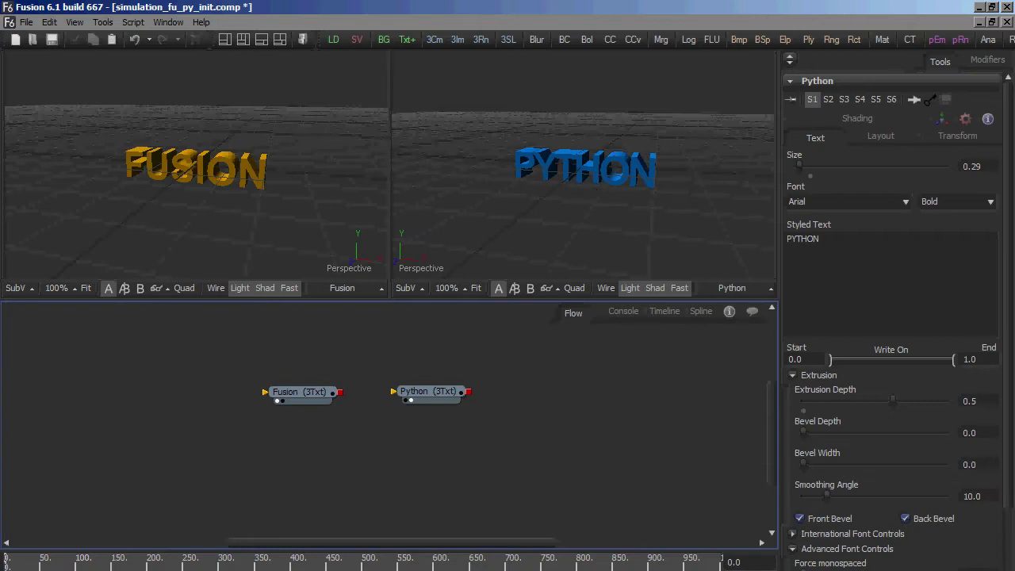
# Step: Run python fu_rigid_bodies_text.py in Command Prompt to simulate all 300 frames
pyautogui.hotkey('alt', 'Tab')
pyautogui.moveTo(558, 213); pyautogui.dragTo(539, 216)
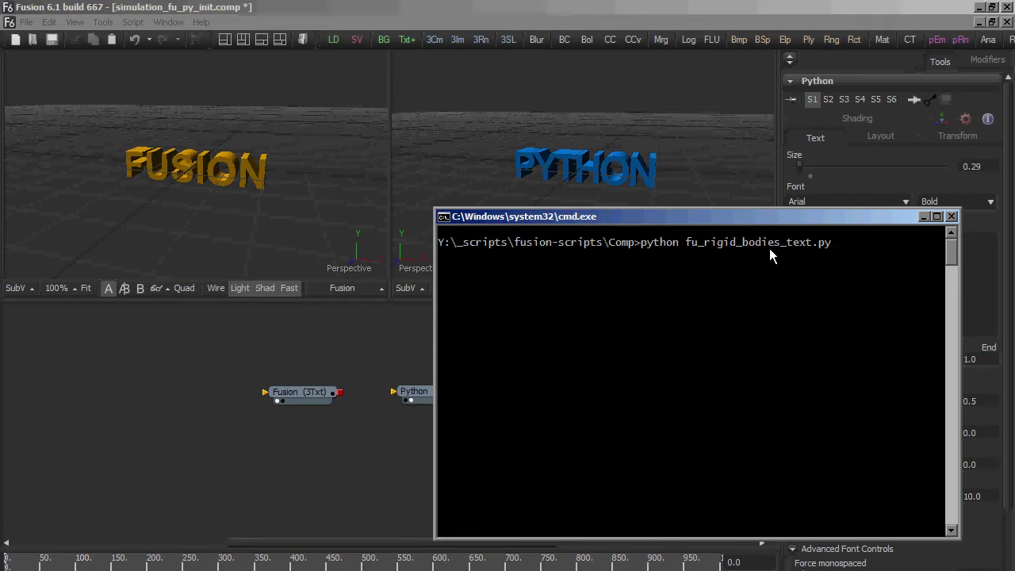
pyautogui.press('Return')
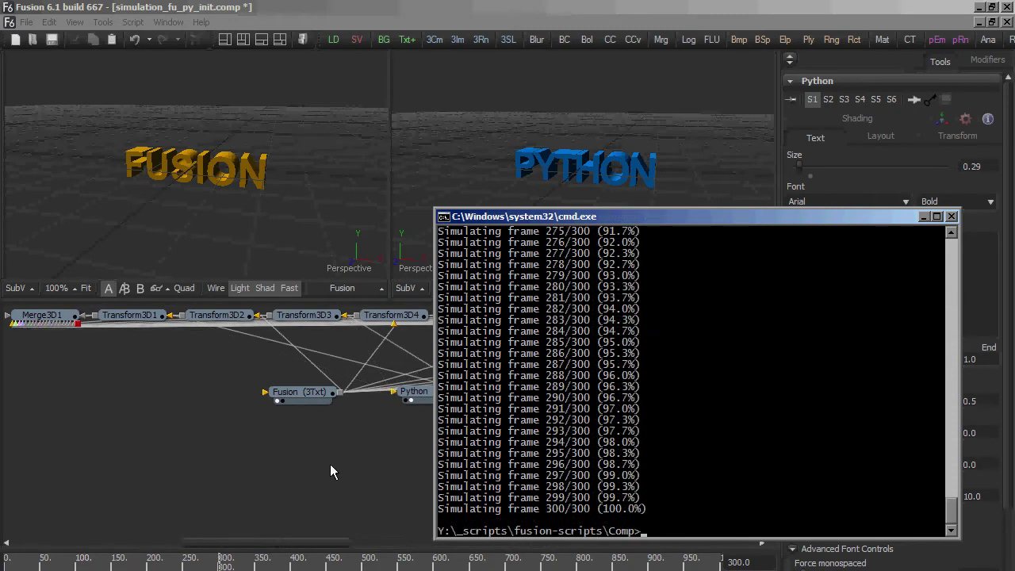
# Step: Play the simulation to frame 300 and view the letter pile from above
pyautogui.click(342, 472)
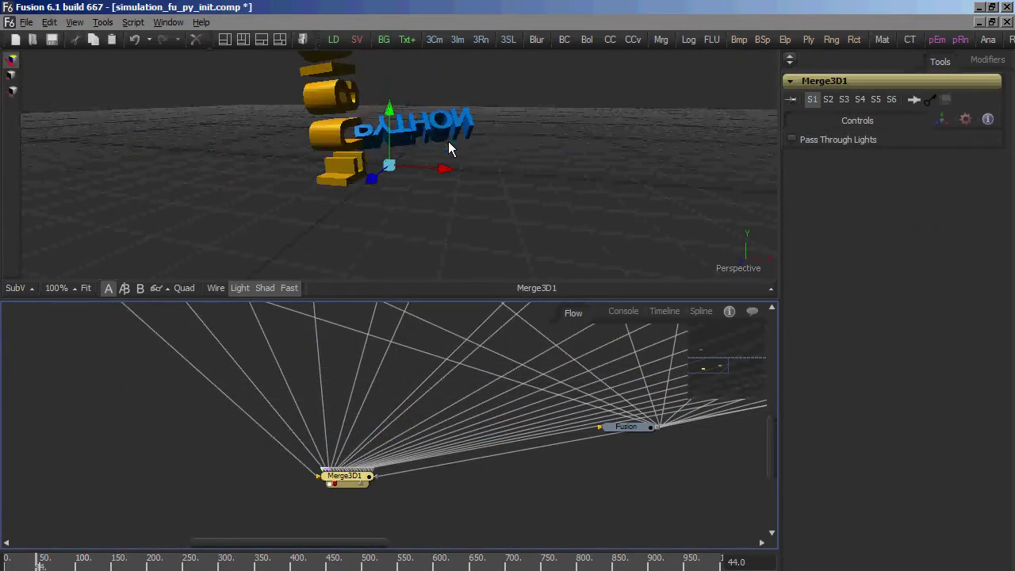
pyautogui.moveTo(442, 174); pyautogui.dragTo(399, 243)
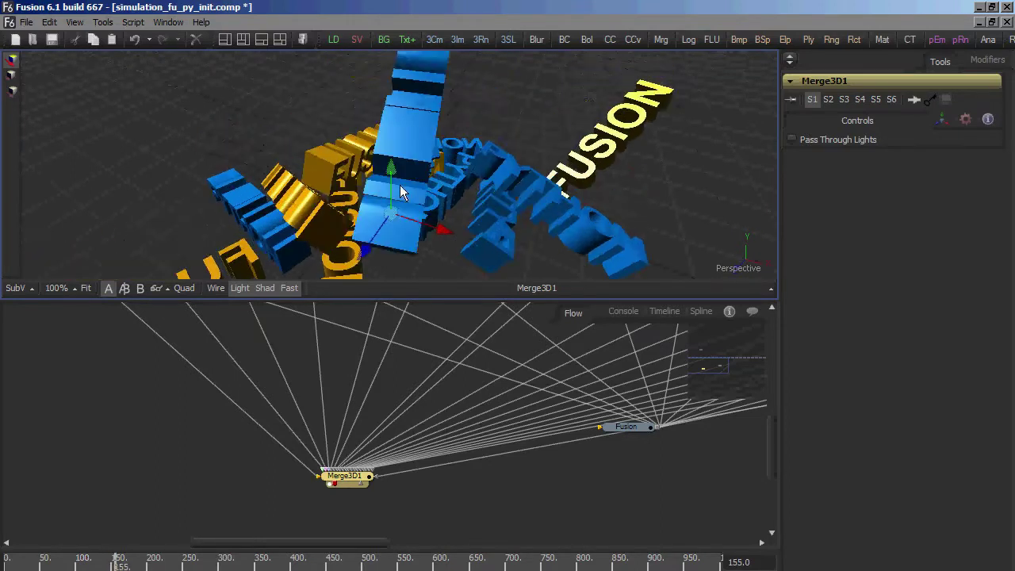
pyautogui.scroll(-4, 421, 205)
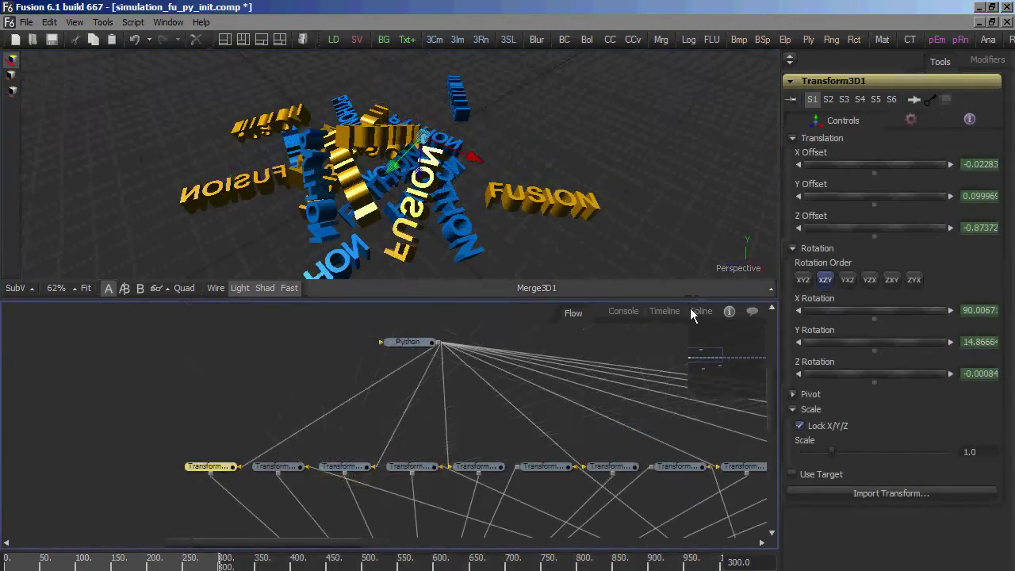
# Step: Show only Transform3D1's offset and rotation curves in the Spline editor, fitted and panned to their start
pyautogui.click(701, 311)
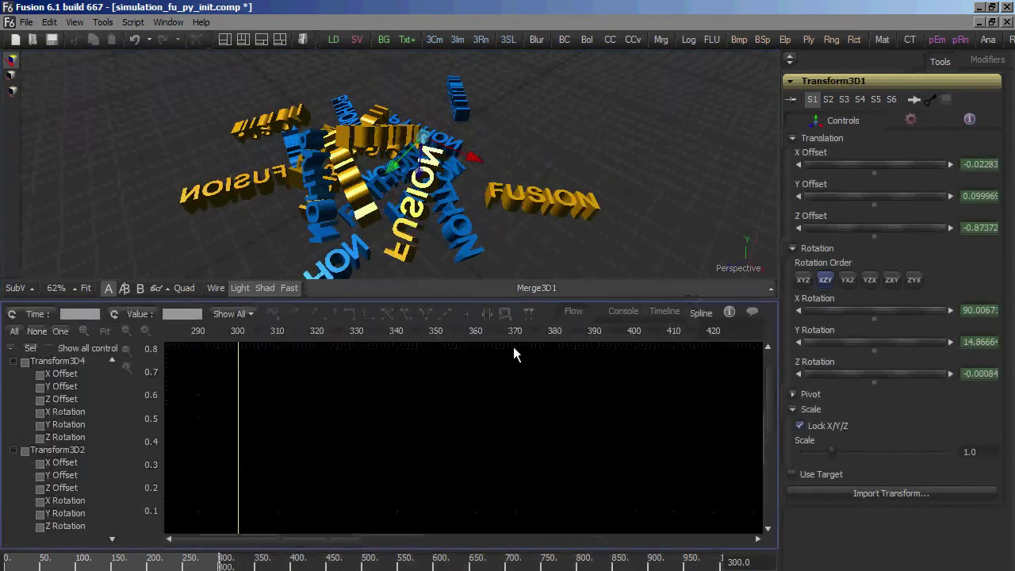
pyautogui.click(16, 332)
pyautogui.click(97, 331)
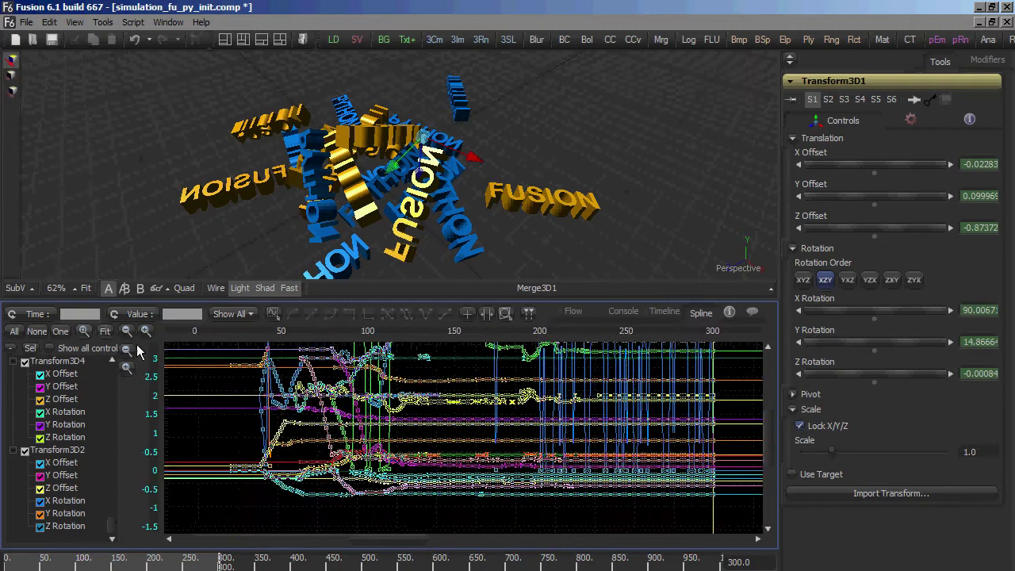
pyautogui.click(582, 473)
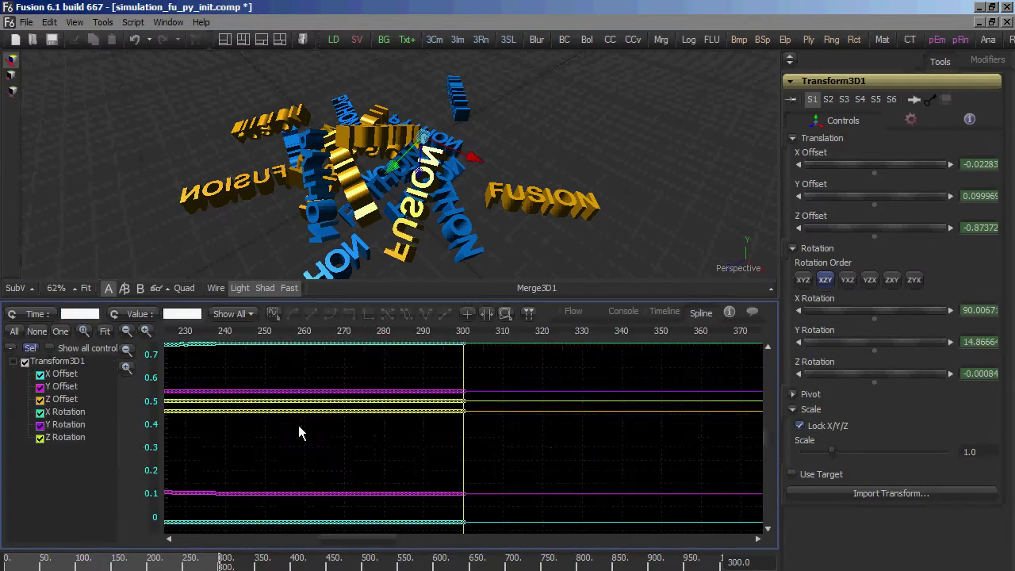
pyautogui.click(107, 331)
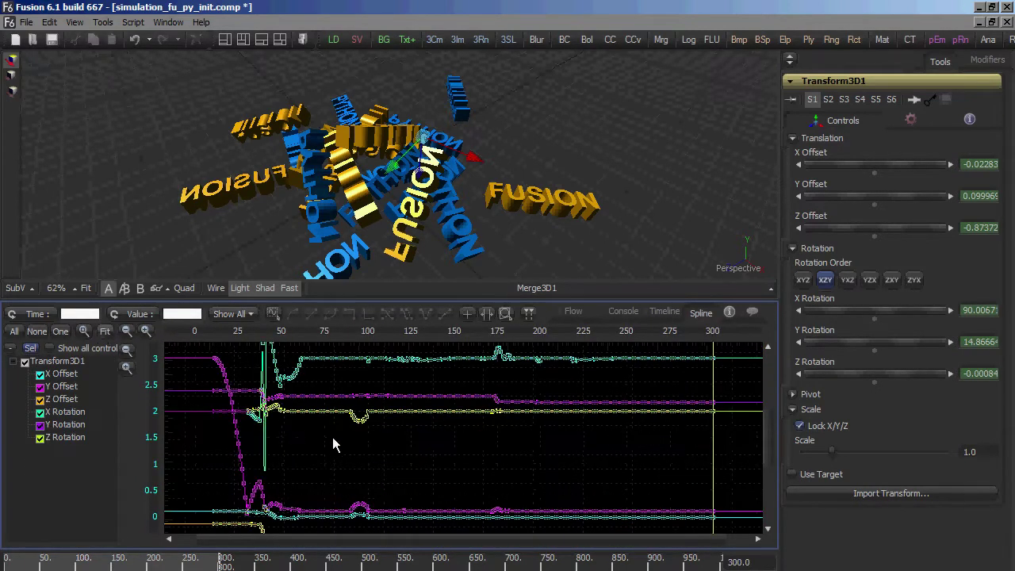
pyautogui.moveTo(333, 445); pyautogui.dragTo(485, 479)
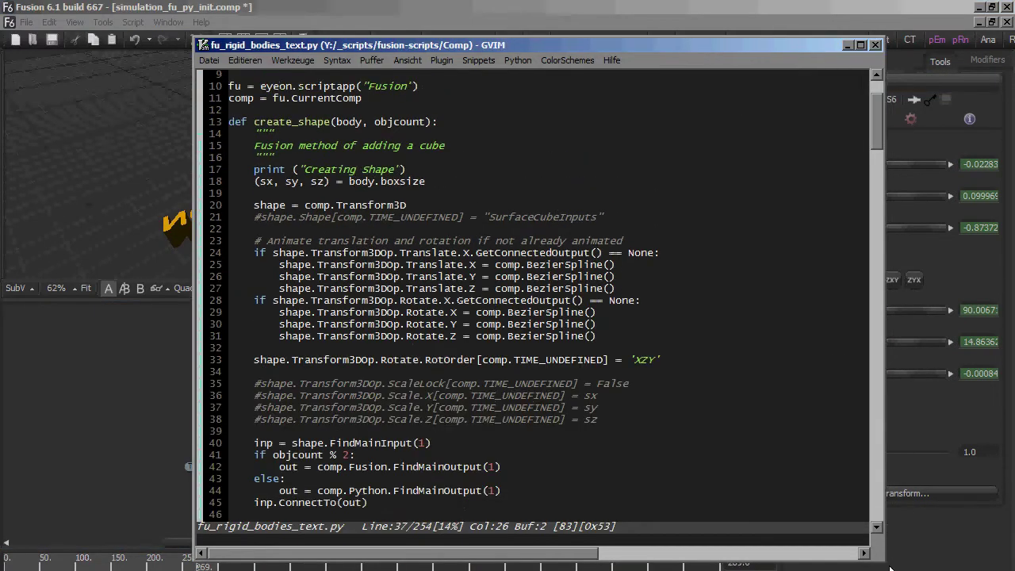
# Step: Scroll to the top of fu_rigid_bodies_text.py, then switch to the ode.org page in Firefox
pyautogui.moveTo(880, 139); pyautogui.dragTo(874, 101)
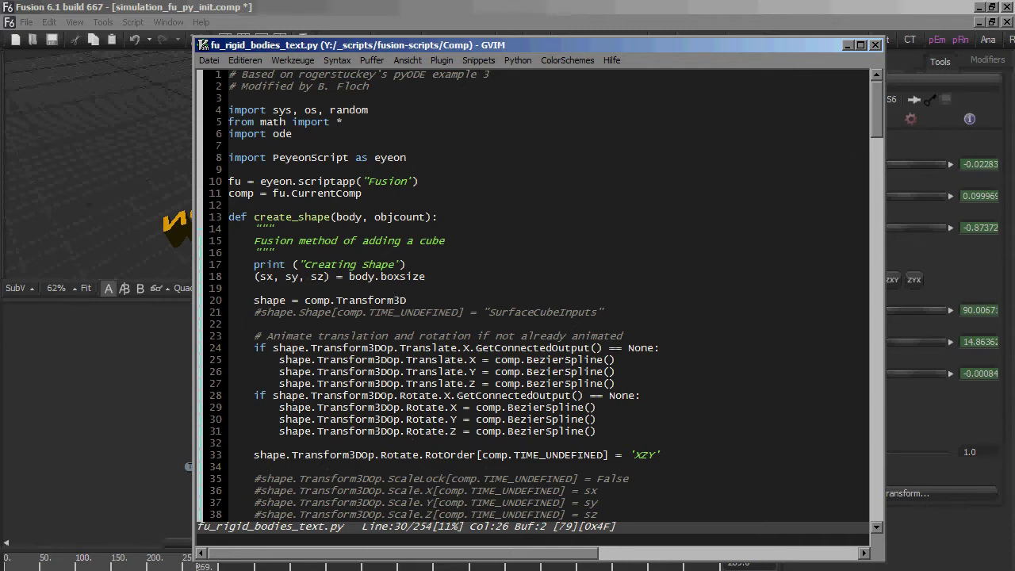
pyautogui.hotkey('alt', 'Tab')
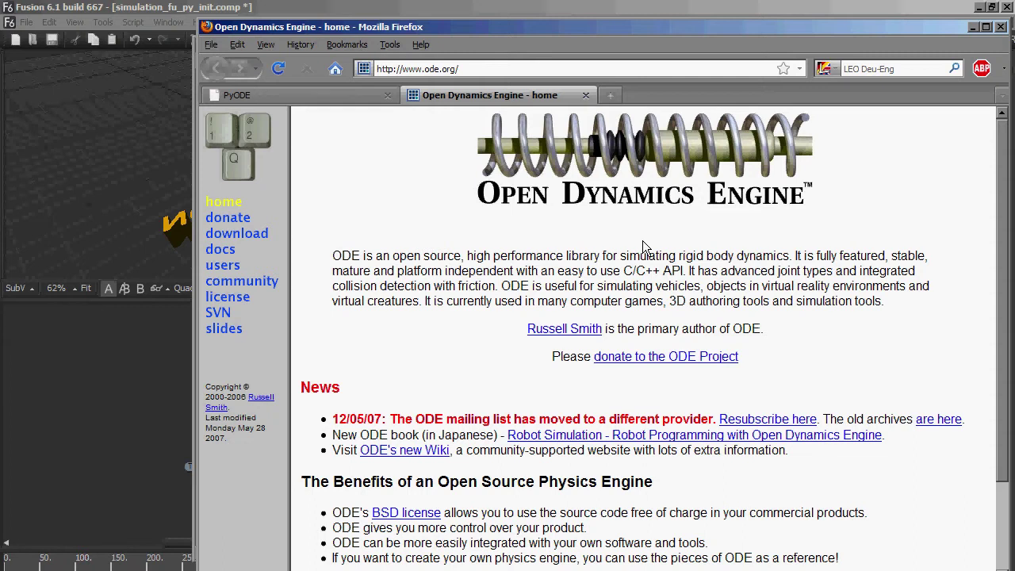
# Step: Open the PyODE tab, move Firefox left, then minimise it to reveal the GVIM script
pyautogui.click(295, 94)
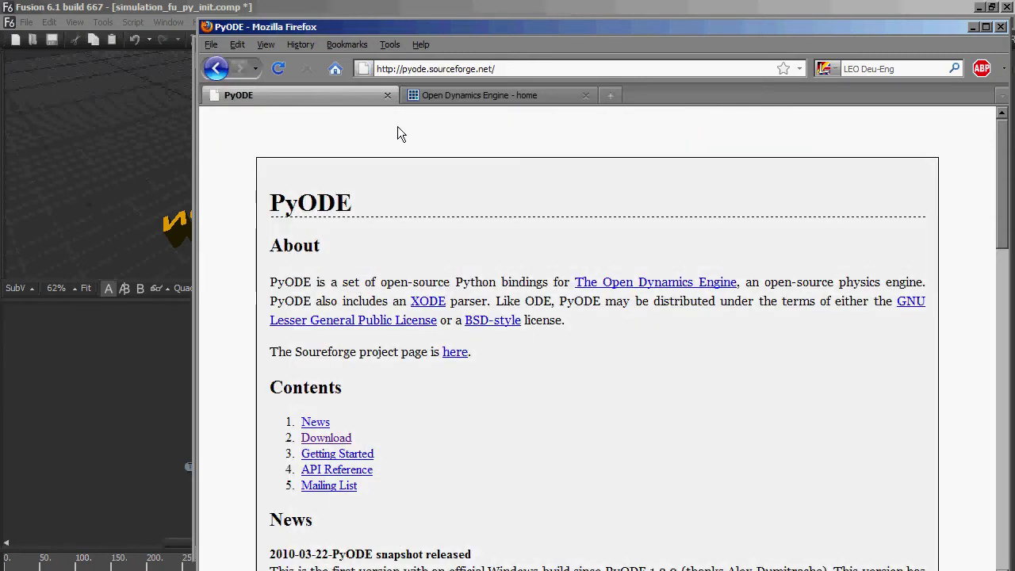
pyautogui.moveTo(529, 29); pyautogui.dragTo(439, 27)
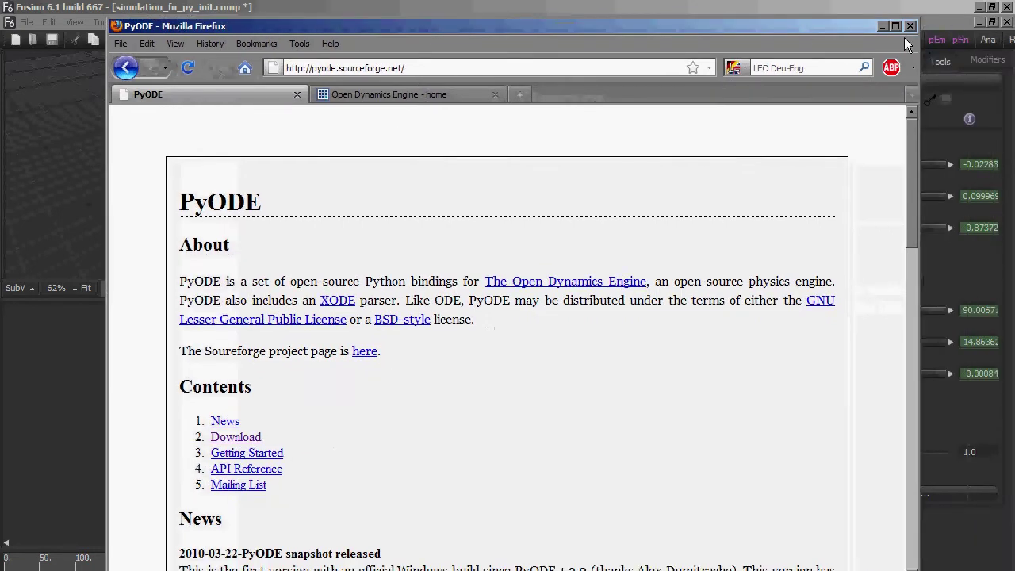
pyautogui.click(883, 26)
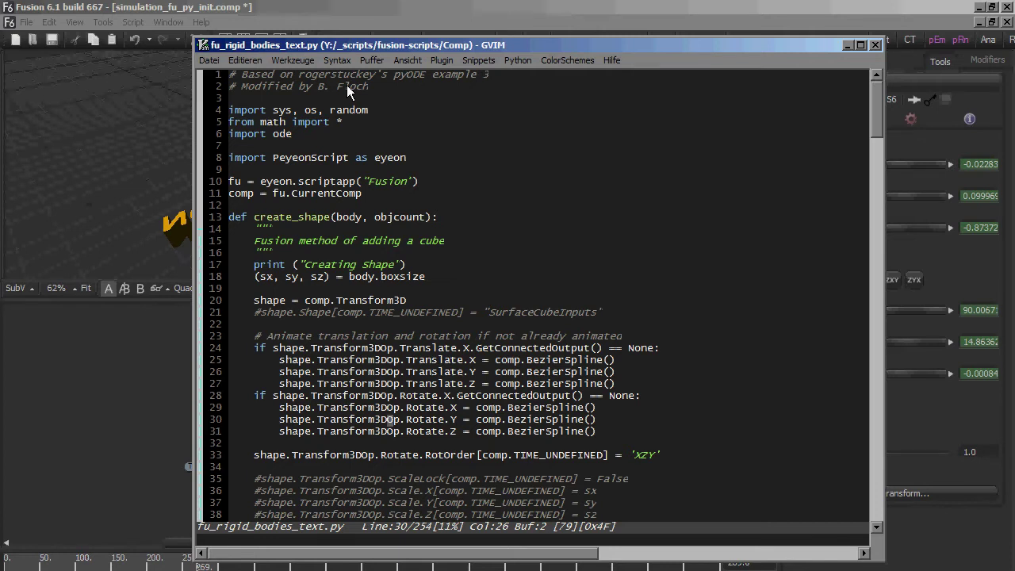
pyautogui.click(339, 230)
pyautogui.moveTo(871, 108); pyautogui.dragTo(872, 128)
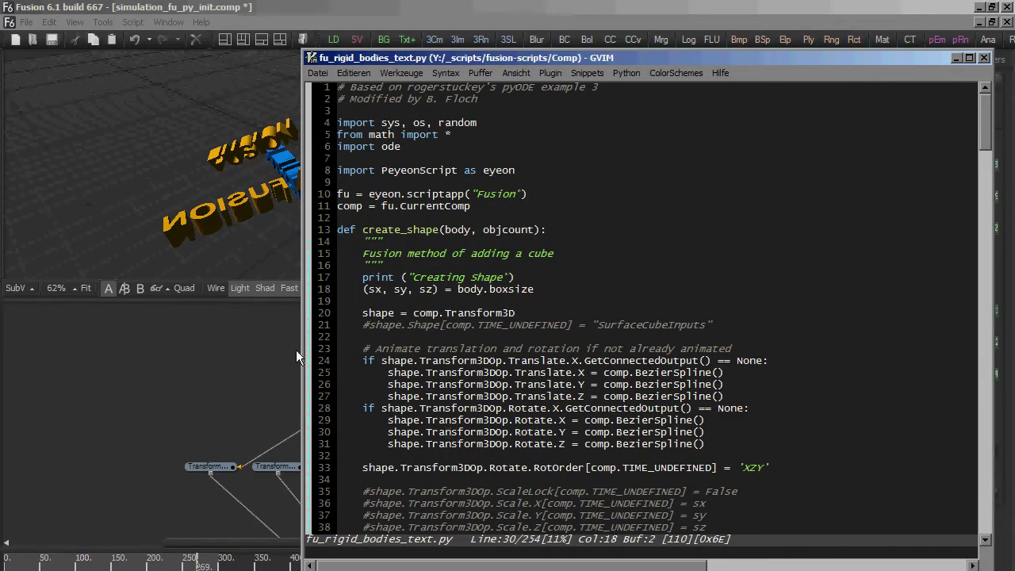
pyautogui.moveTo(986, 119); pyautogui.dragTo(979, 296)
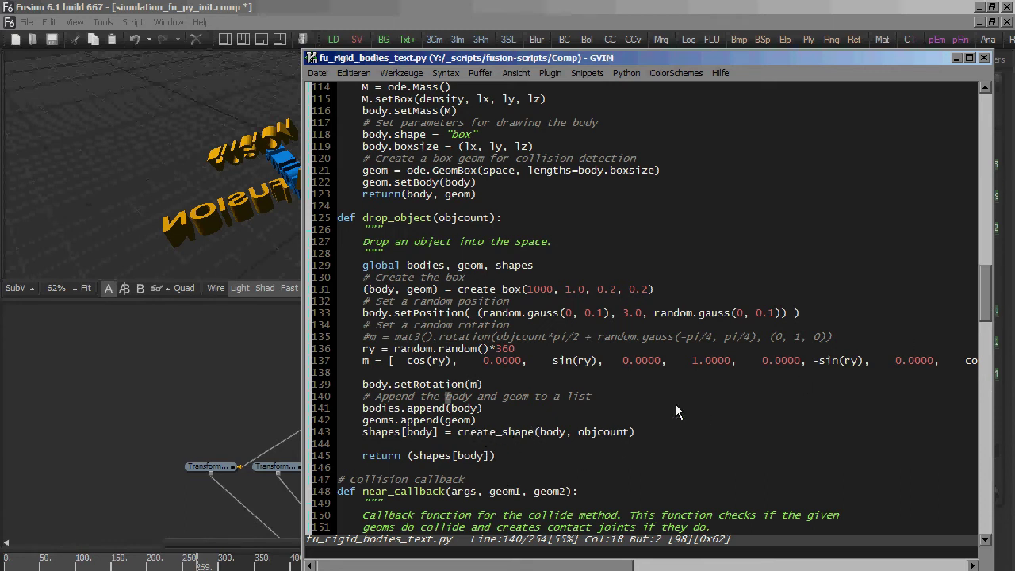
pyautogui.moveTo(986, 314); pyautogui.dragTo(994, 155)
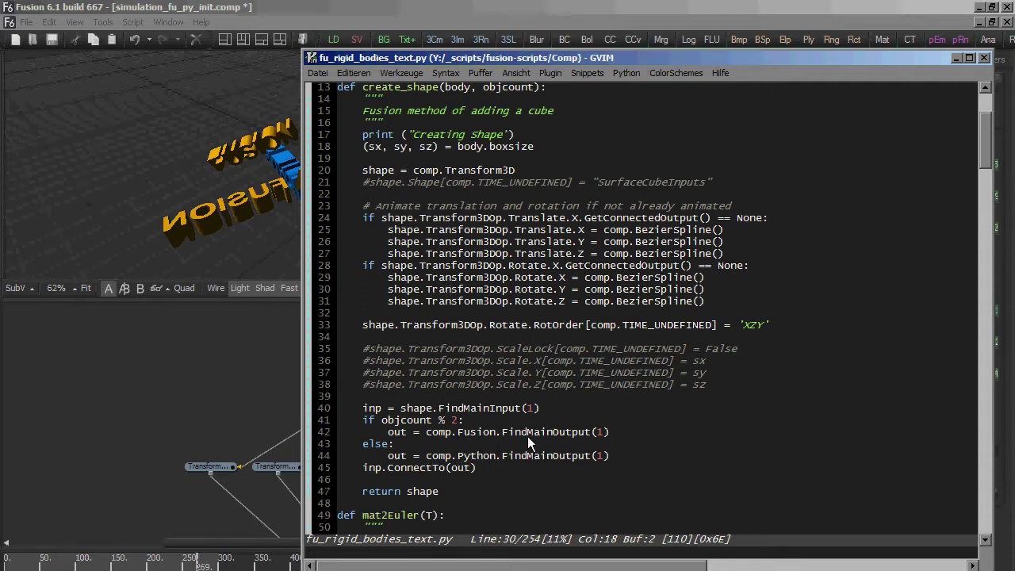
# Step: Move the Python and Fusion text nodes above the Transform3D row, viewing each one
pyautogui.click(222, 396)
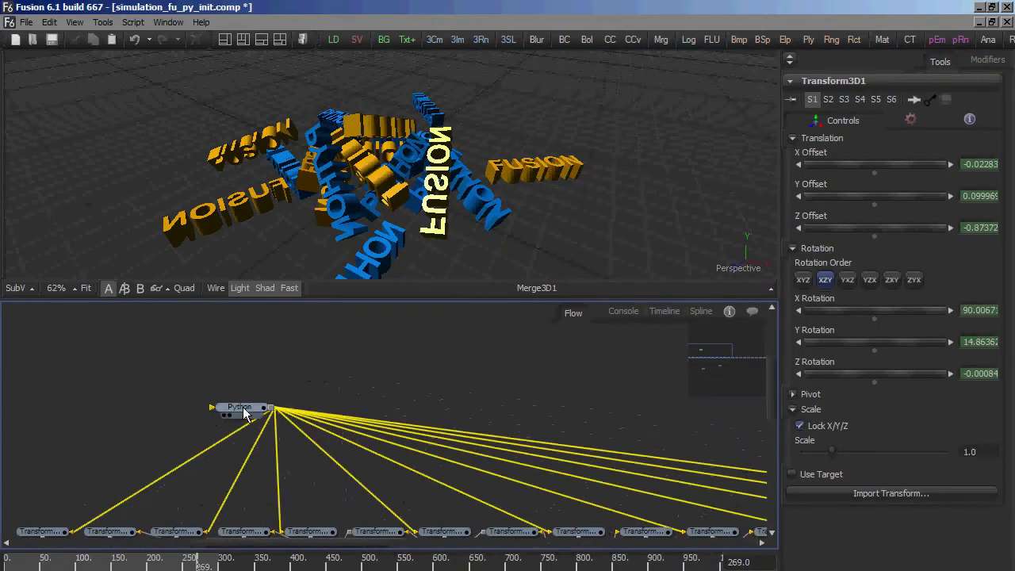
pyautogui.moveTo(246, 415); pyautogui.dragTo(242, 352)
pyautogui.press('1')
pyautogui.moveTo(514, 350); pyautogui.dragTo(229, 382)
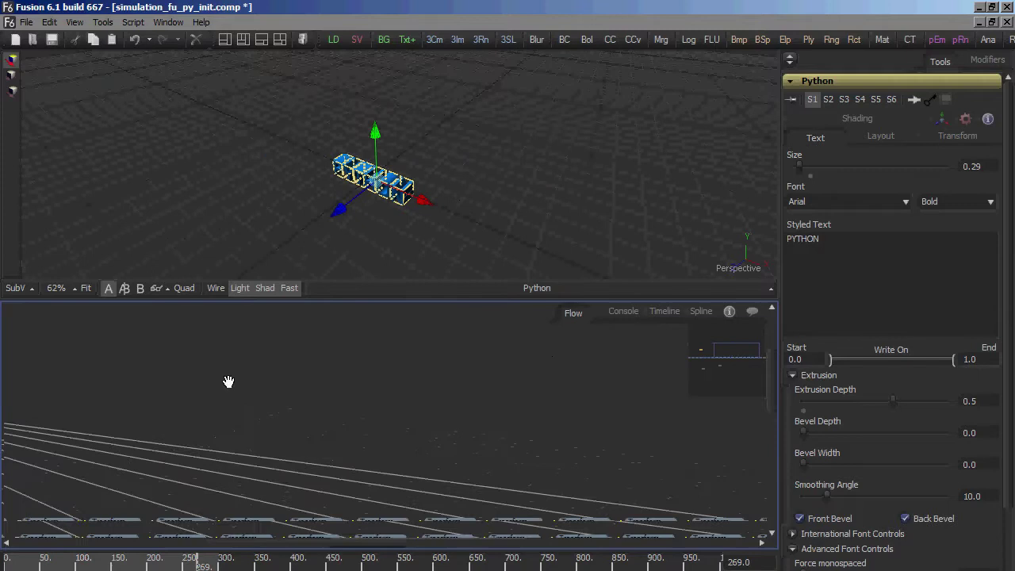
pyautogui.scroll(-4, 228, 383)
pyautogui.press('1')
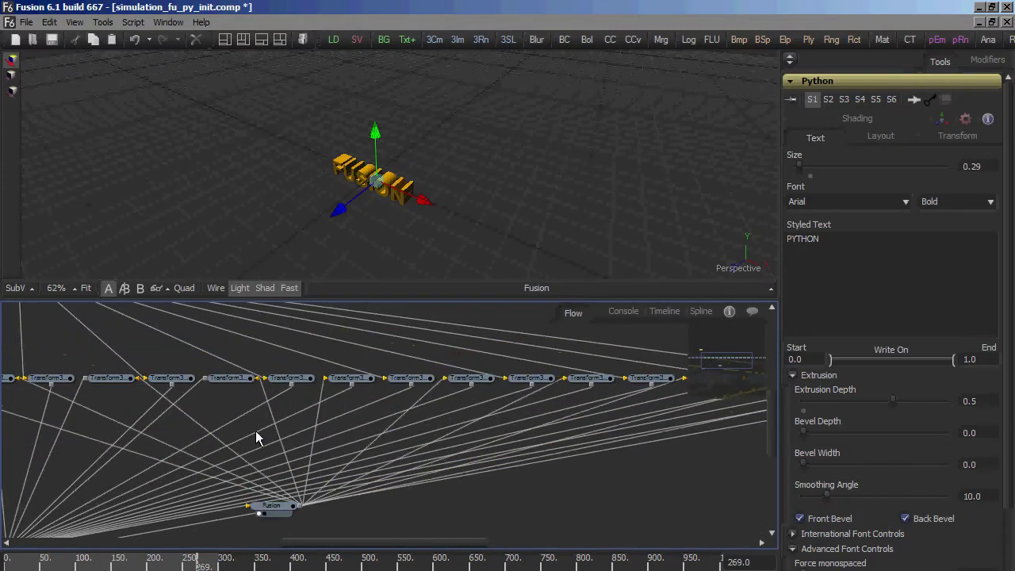
pyautogui.moveTo(268, 508); pyautogui.dragTo(388, 399)
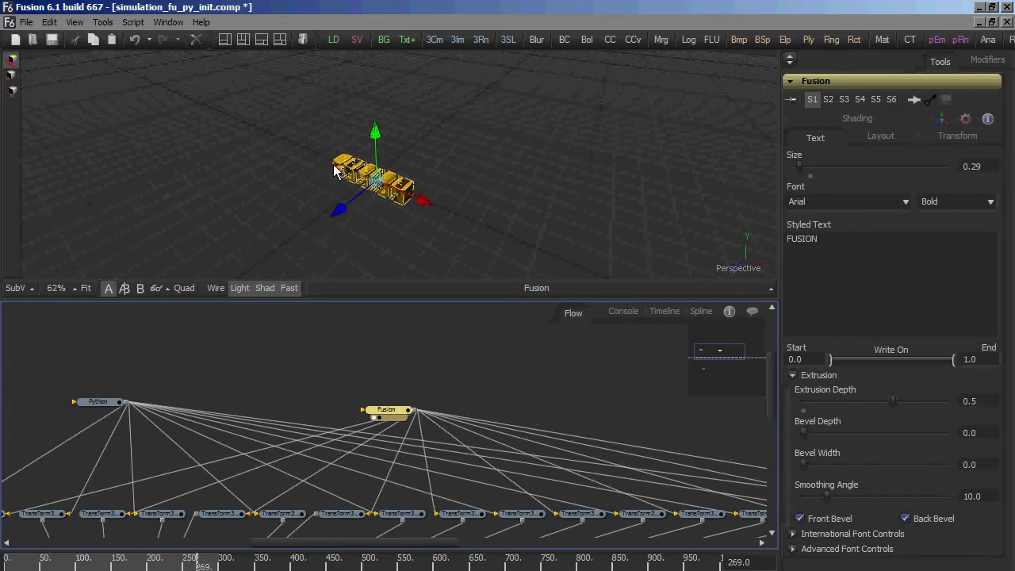
pyautogui.scroll(-4, 396, 341)
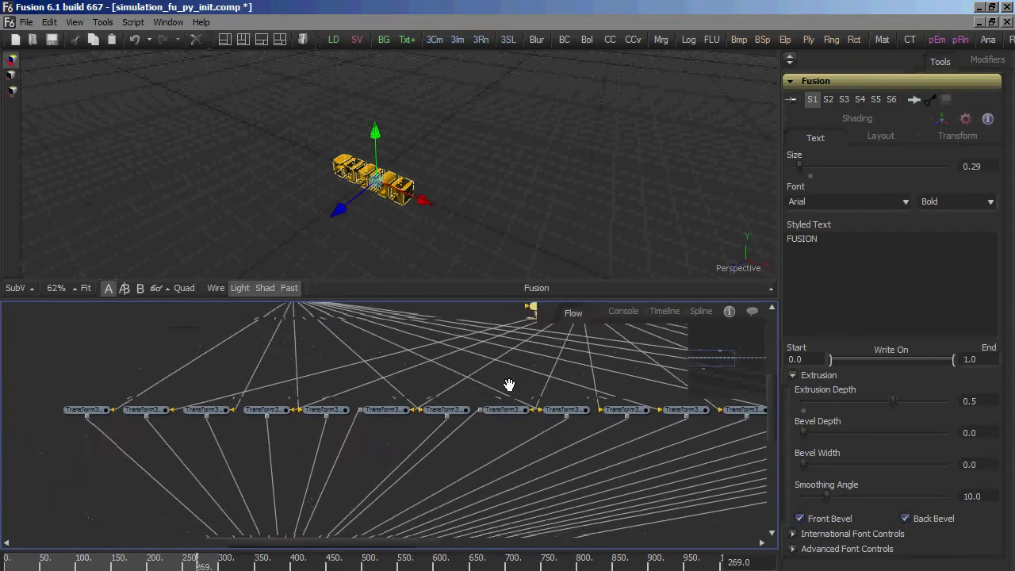
# Step: View Transform3D1's result, then the full merged letter scene from Merge3D1
pyautogui.moveTo(111, 397); pyautogui.dragTo(406, 132)
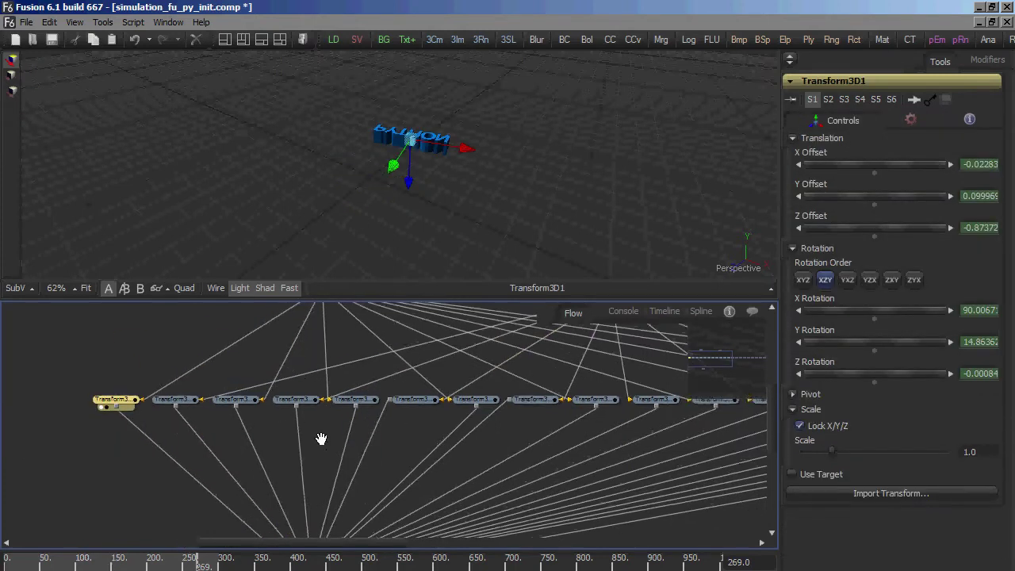
pyautogui.scroll(-3, 323, 437)
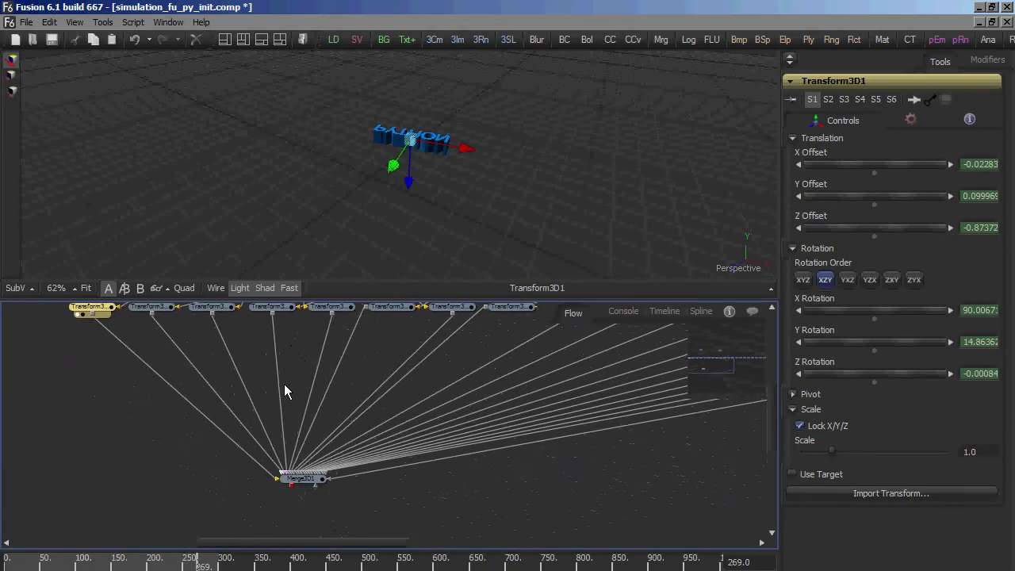
pyautogui.click(305, 484)
pyautogui.moveTo(305, 484); pyautogui.dragTo(427, 120)
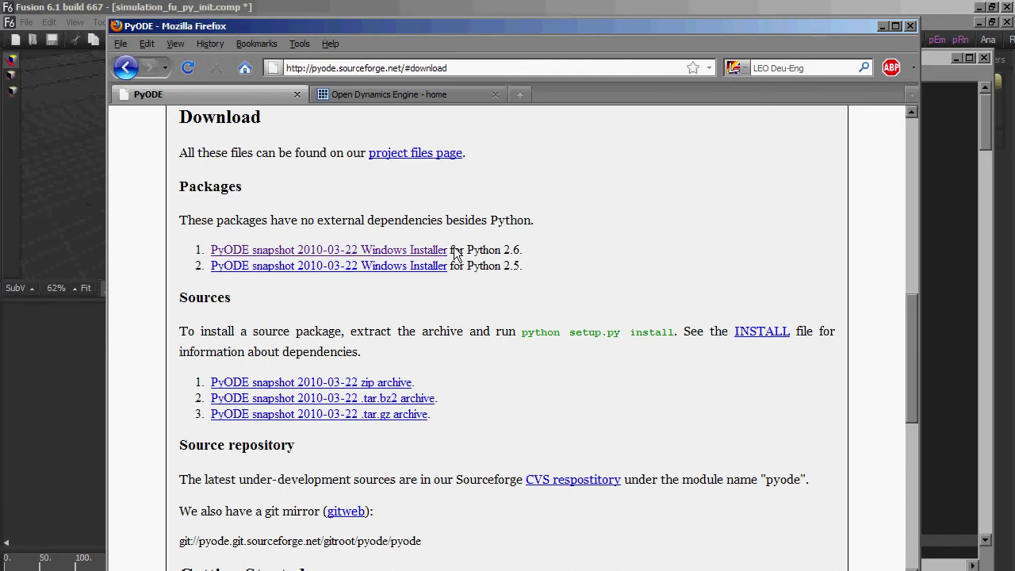
# Step: Highlight 'Python 2.6' beside the first Windows installer link on the PyODE download page
pyautogui.moveTo(470, 253); pyautogui.dragTo(547, 248)
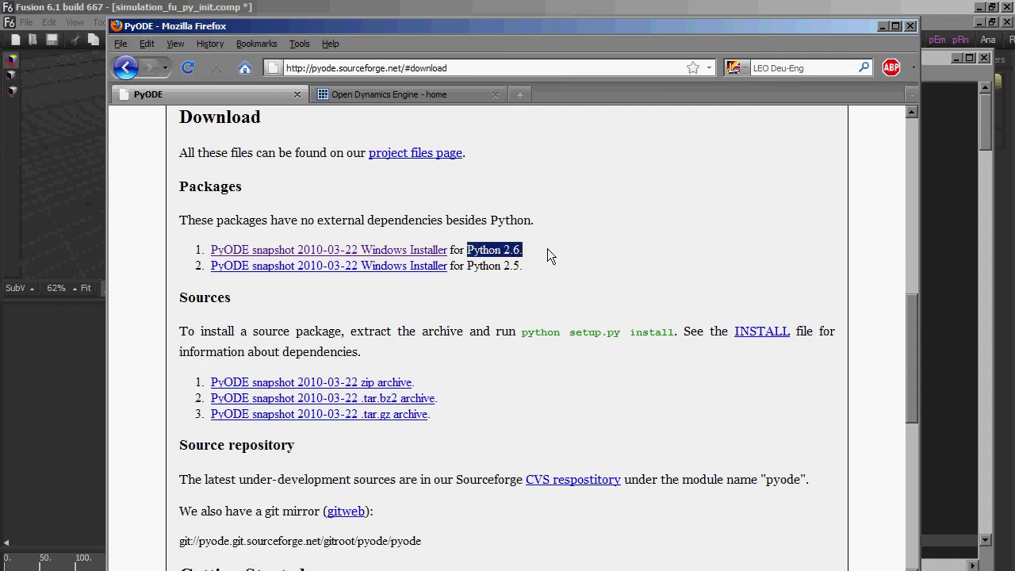
pyautogui.click(470, 254)
pyautogui.moveTo(469, 253); pyautogui.dragTo(525, 251)
pyautogui.click(524, 263)
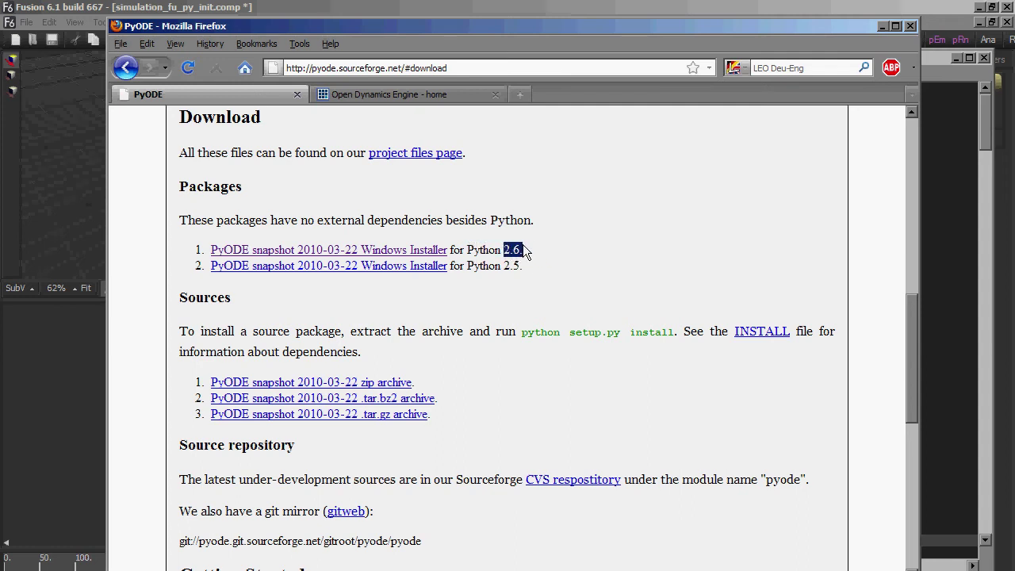
pyautogui.click(524, 253)
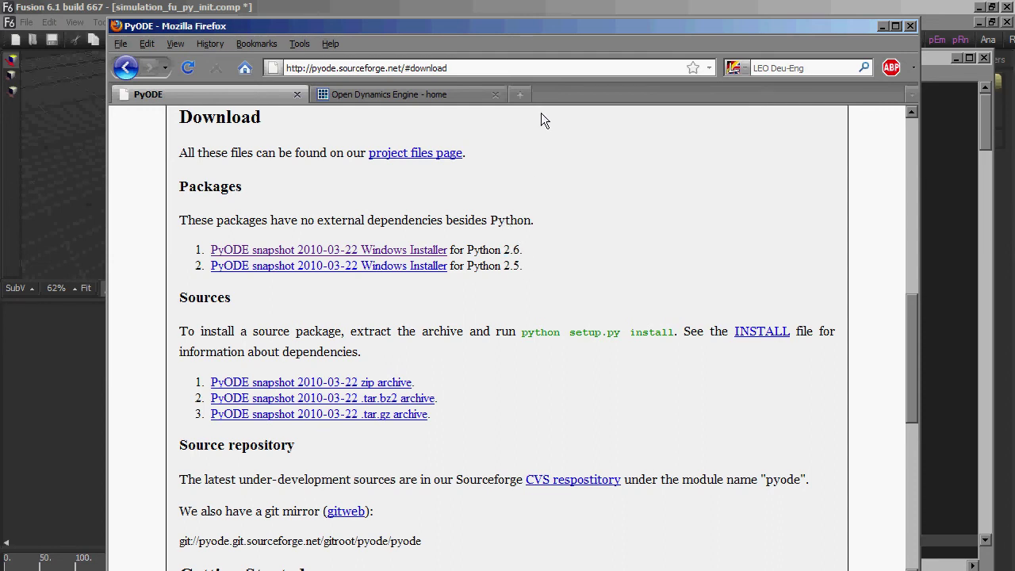